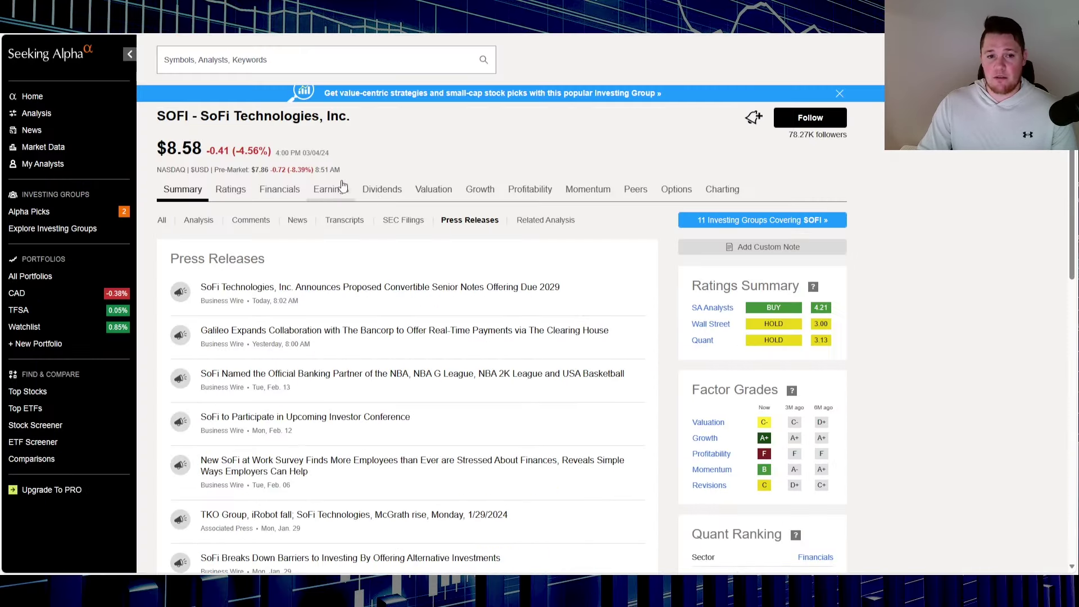
# - Open SoFi's press release on its proposed convertible senior notes offering due 2029
pyautogui.click(366, 287)
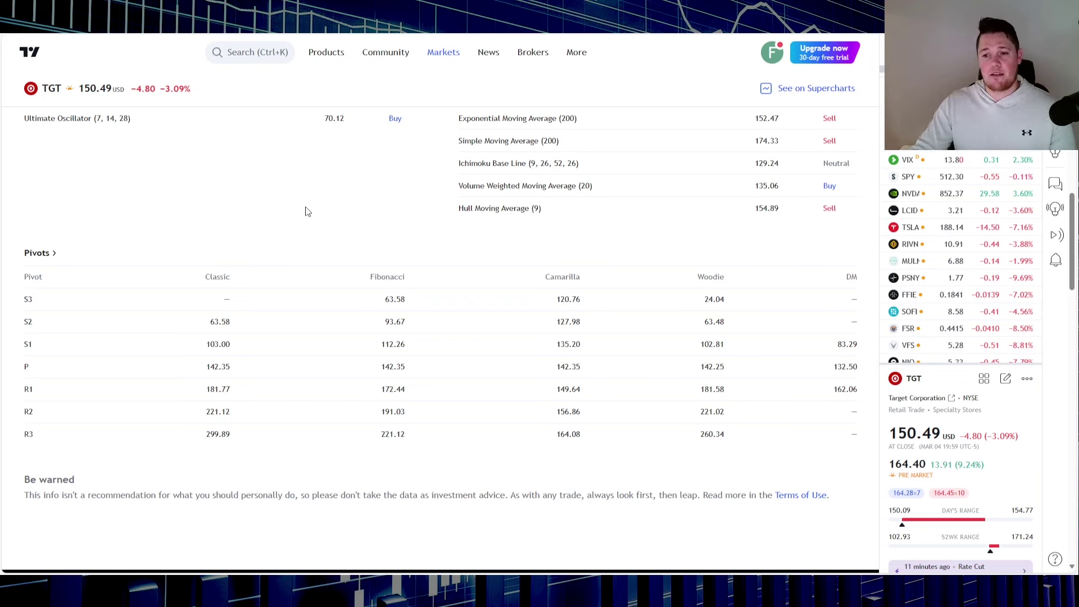
# - Load Tesla (TSLA) from the watchlist to view its key stats and company details
pyautogui.click(943, 227)
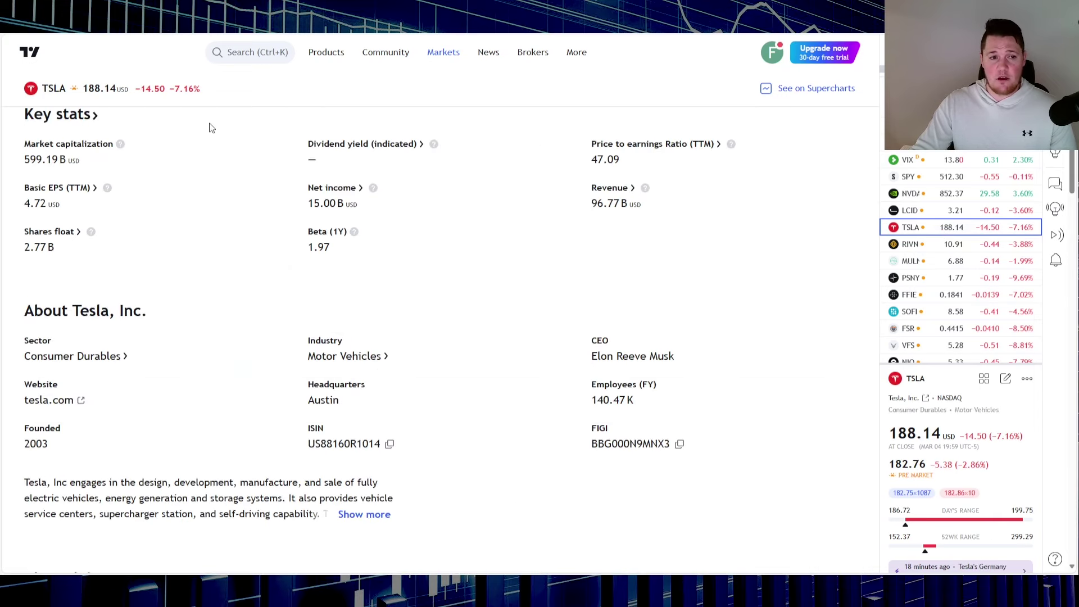